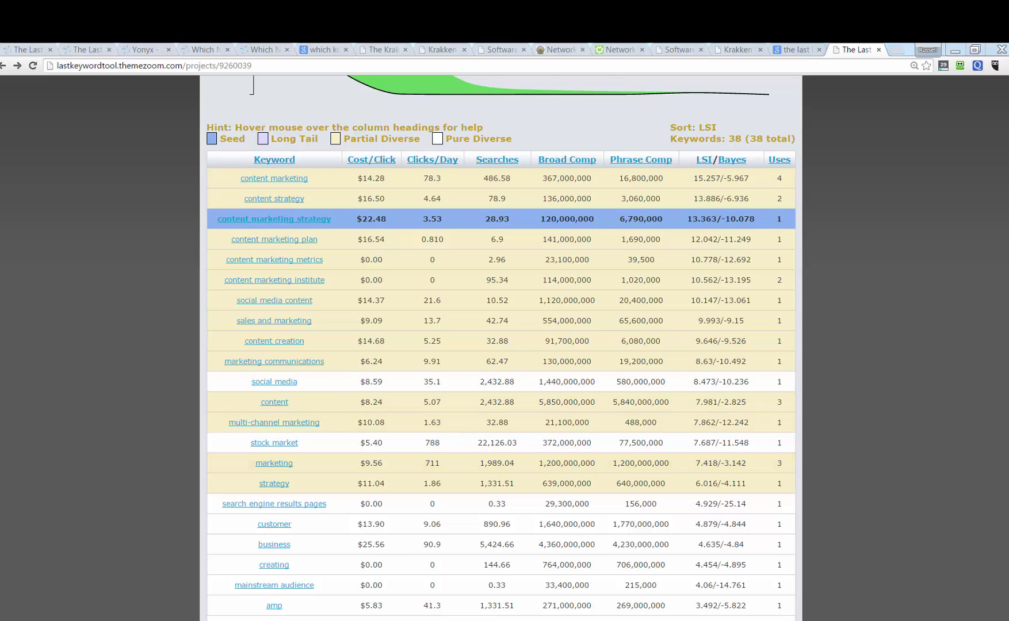
Examine the content marketing strategy project's keyword table, including the LSI/Bayes scores, and its cost/competition graph
{"action": "mouse_move", "coordinate": [639, 279]}
{"action": "left_mouse_down"}
{"action": "mouse_move", "coordinate": [687, 208]}
{"action": "mouse_move", "coordinate": [693, 167]}
{"action": "left_mouse_up"}
{"action": "left_click_drag", "start_coordinate": [773, 216], "coordinate": [744, 168]}
{"action": "scroll", "coordinate": [501, 345], "scroll_direction": "up", "scroll_amount": 5}
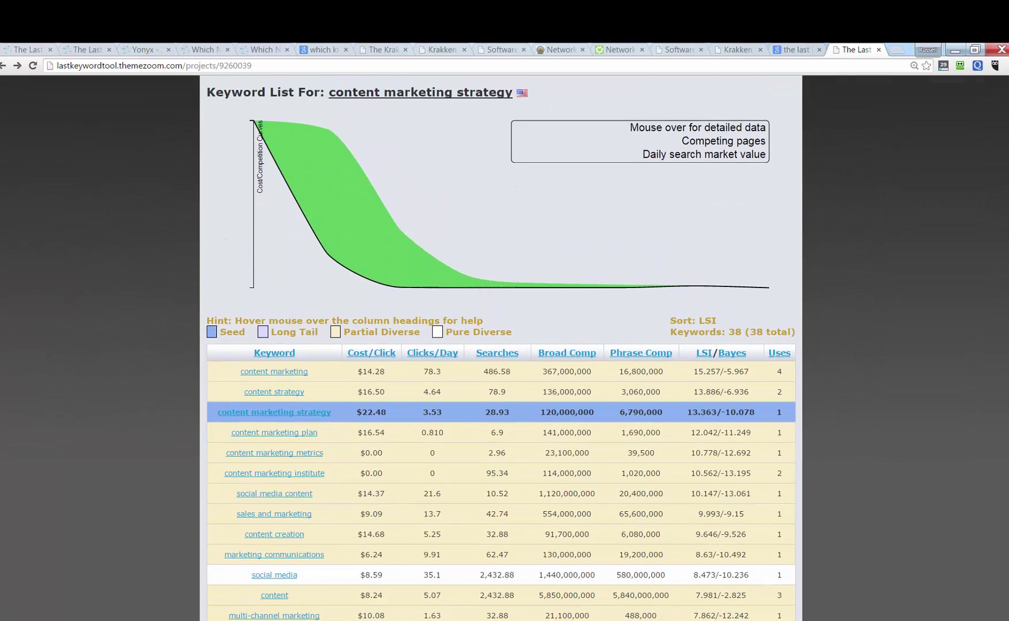
{"action": "scroll", "coordinate": [501, 345], "scroll_direction": "up", "scroll_amount": 1}
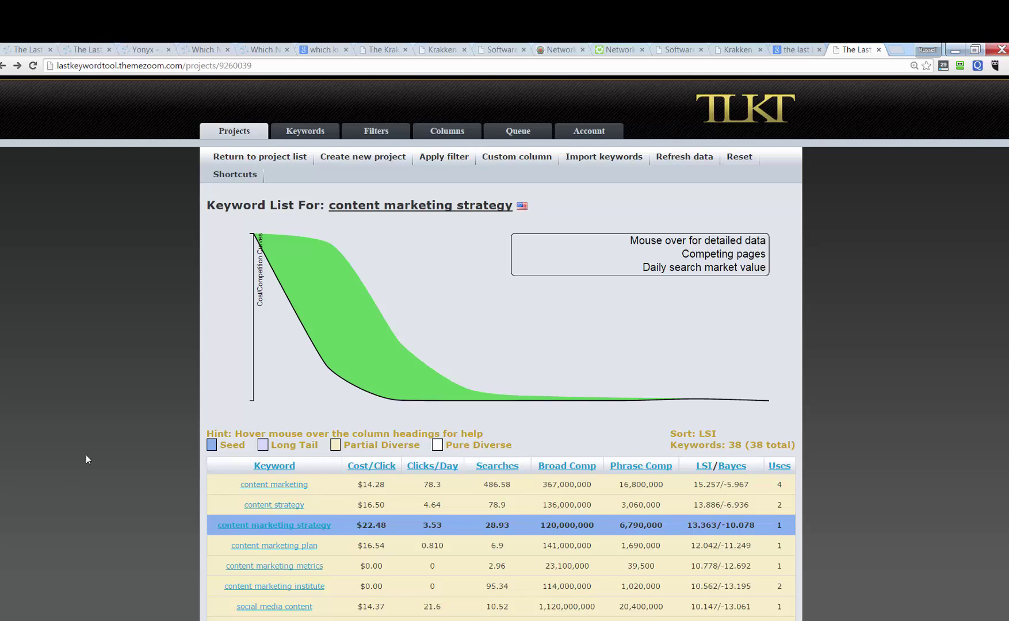
{"action": "scroll", "coordinate": [115, 440], "scroll_direction": "down", "scroll_amount": 1}
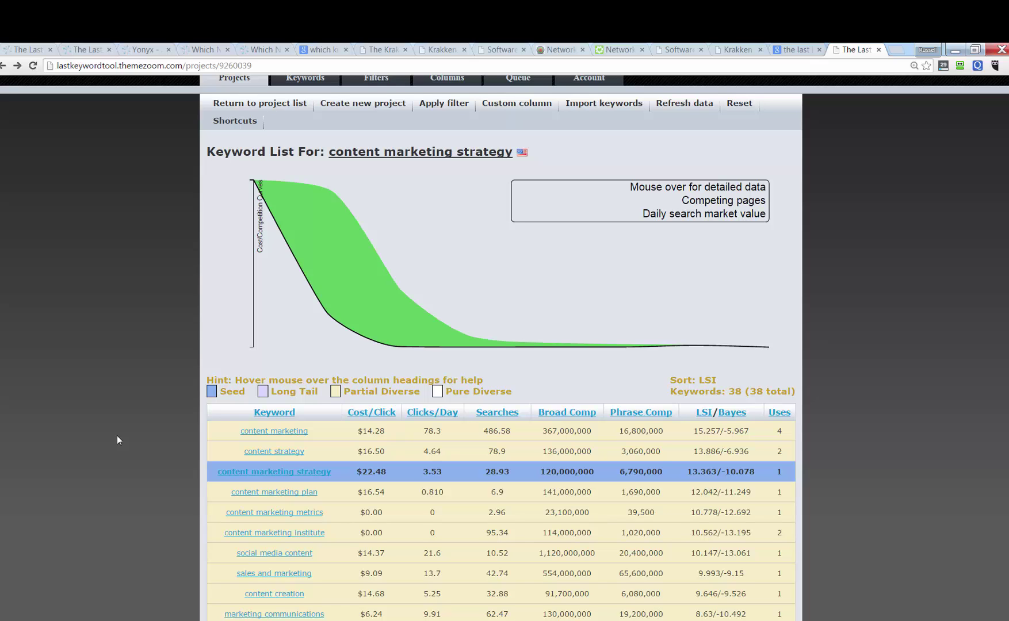
{"action": "scroll", "coordinate": [116, 435], "scroll_direction": "down", "scroll_amount": 4}
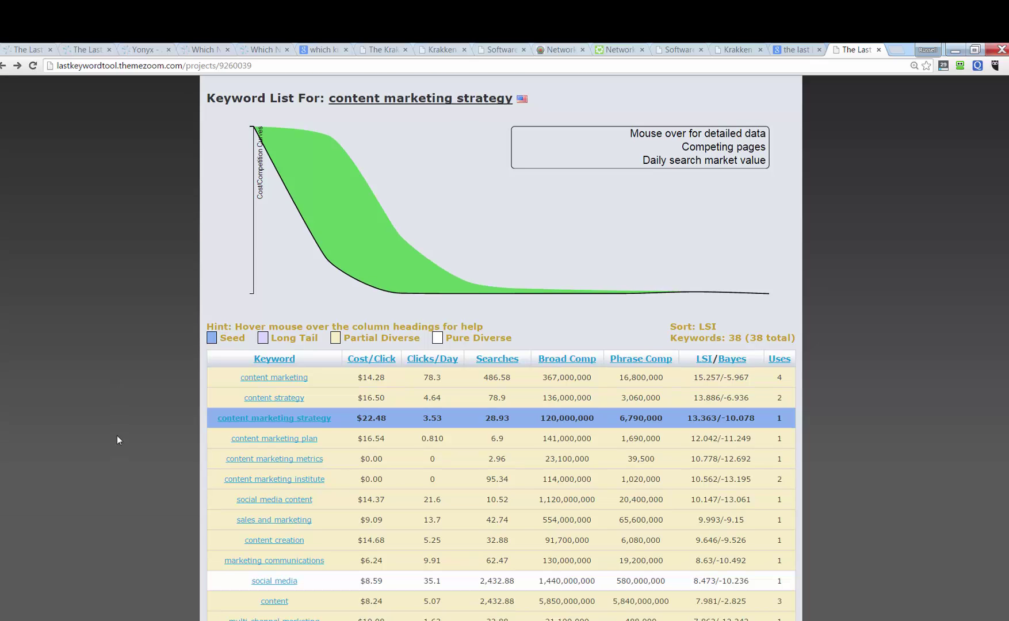
{"action": "scroll", "coordinate": [149, 484], "scroll_direction": "down", "scroll_amount": 2}
{"action": "scroll", "coordinate": [148, 492], "scroll_direction": "down", "scroll_amount": 3}
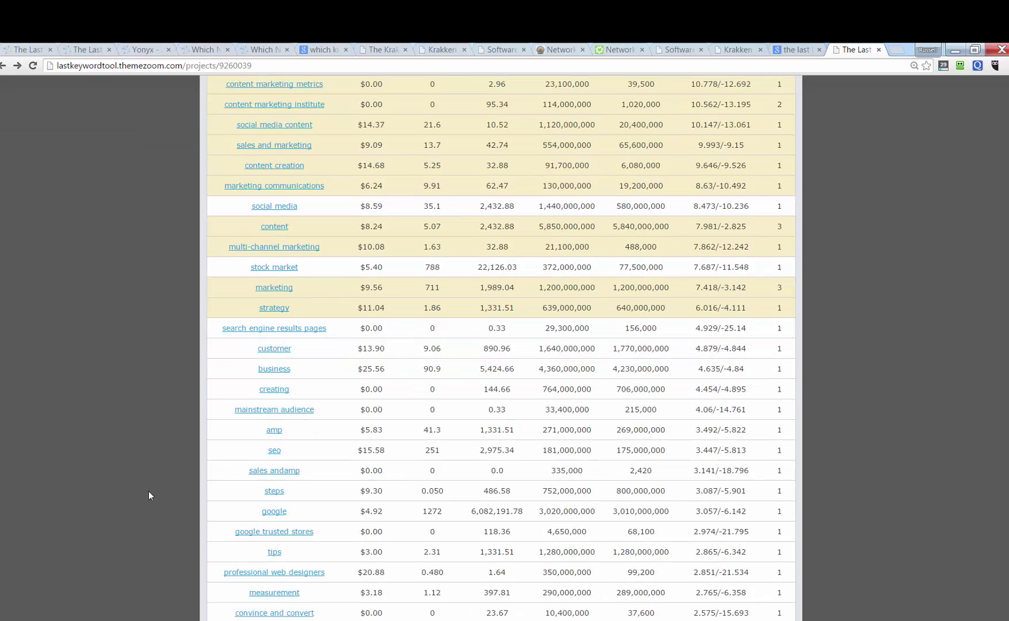
{"action": "scroll", "coordinate": [148, 492], "scroll_direction": "down", "scroll_amount": 1}
{"action": "scroll", "coordinate": [150, 490], "scroll_direction": "up", "scroll_amount": 7}
{"action": "scroll", "coordinate": [150, 489], "scroll_direction": "up", "scroll_amount": 3}
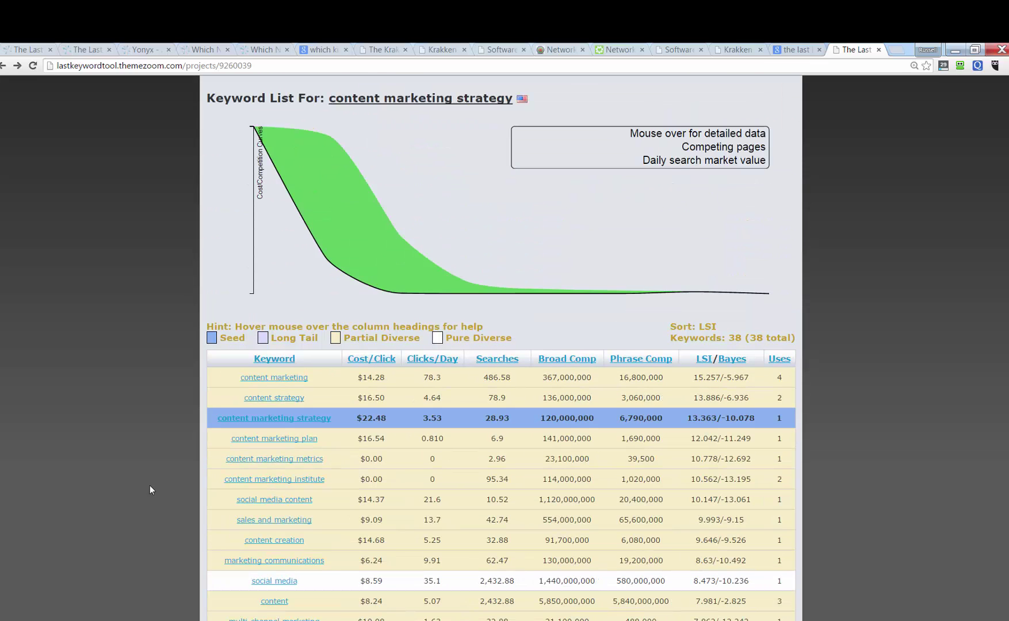
{"action": "scroll", "coordinate": [150, 486], "scroll_direction": "up", "scroll_amount": 1}
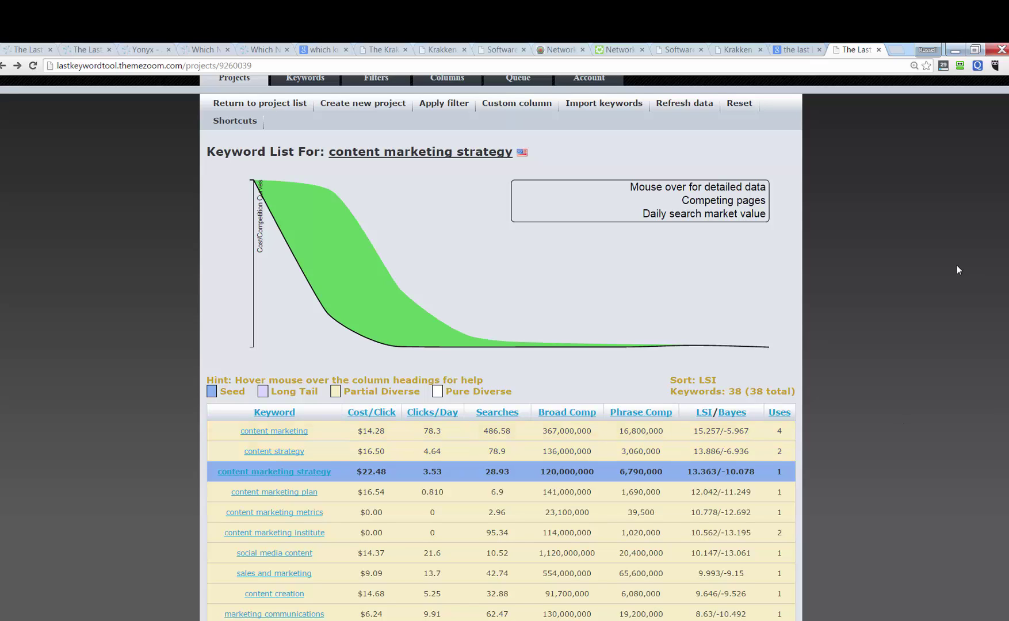
{"action": "scroll", "coordinate": [990, 266], "scroll_direction": "up", "scroll_amount": 2}
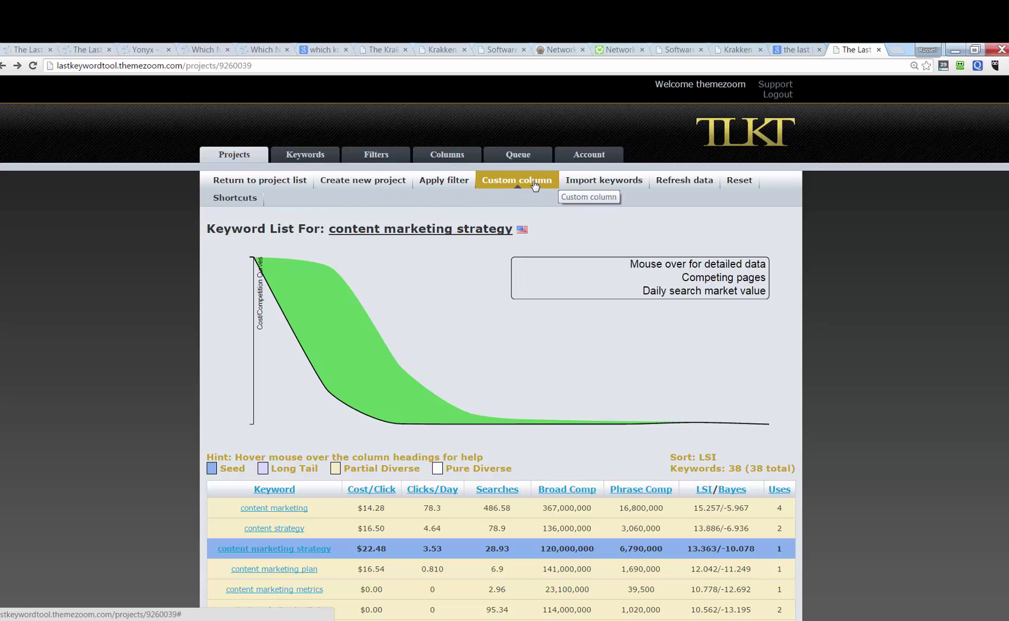
Open the list of keyword filters and read the descriptions, especially the default supporting keywords filter that uses LARI limits
{"action": "left_click", "coordinate": [395, 156]}
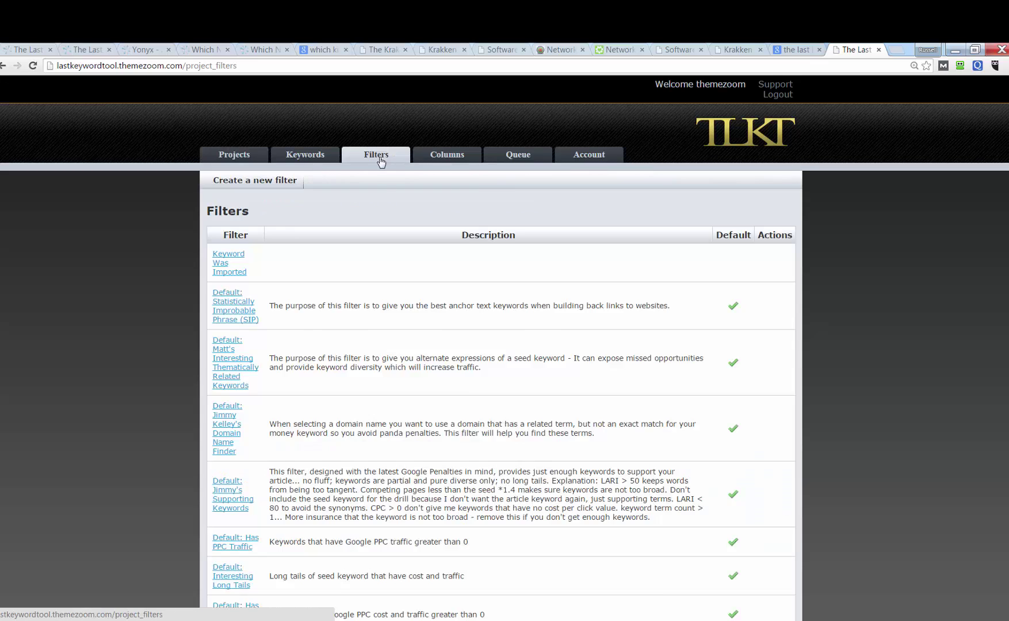
{"action": "scroll", "coordinate": [152, 410], "scroll_direction": "down", "scroll_amount": 1}
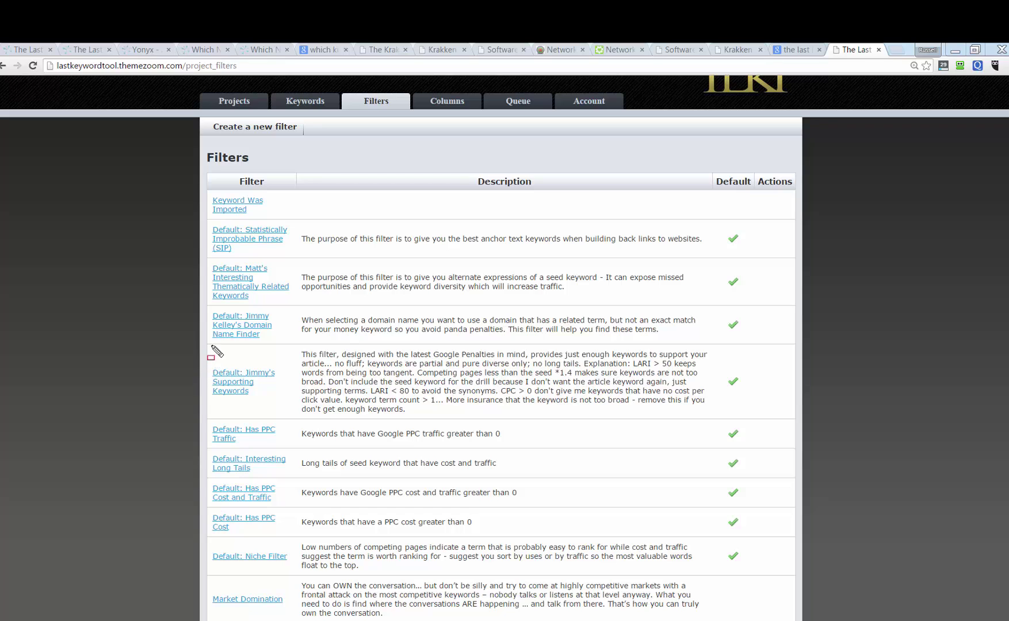
{"action": "mouse_move", "coordinate": [211, 343]}
{"action": "left_mouse_down"}
{"action": "mouse_move", "coordinate": [244, 419]}
{"action": "mouse_move", "coordinate": [724, 426]}
{"action": "mouse_move", "coordinate": [724, 418]}
{"action": "left_mouse_up"}
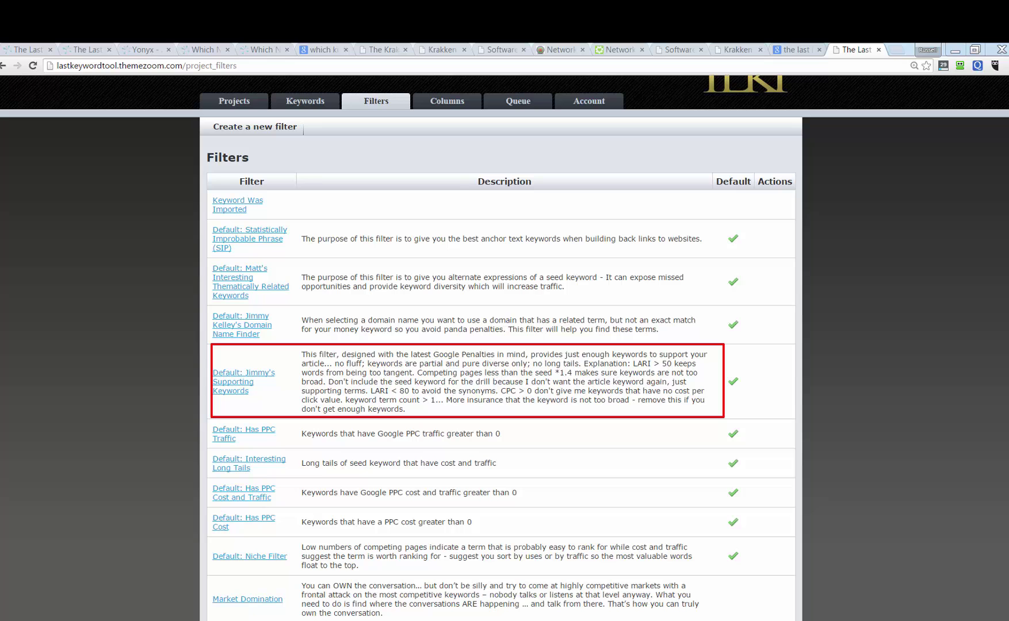
{"action": "key", "text": "Escape"}
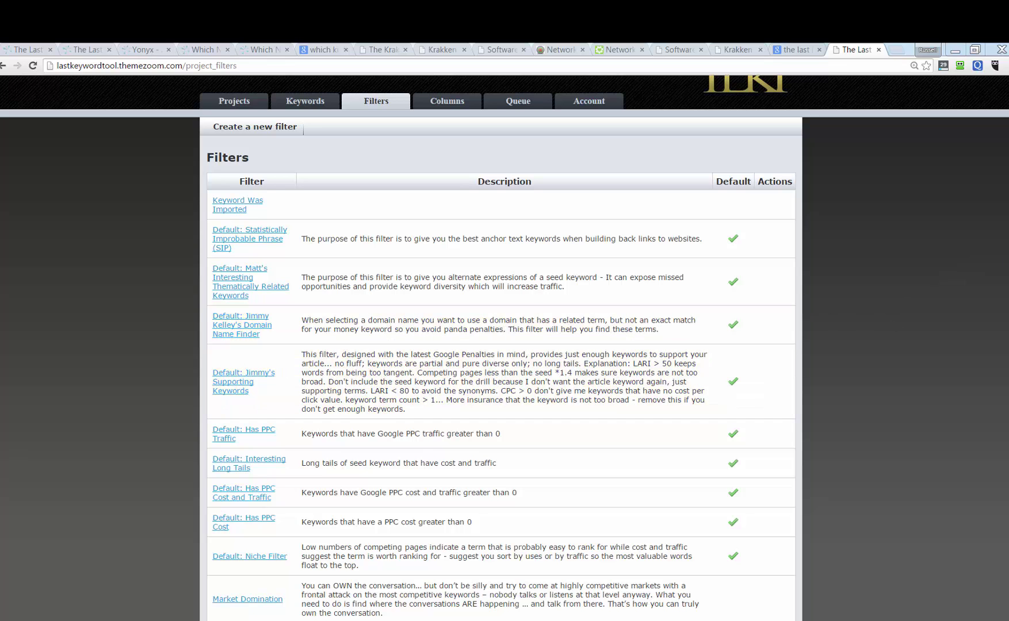
{"action": "scroll", "coordinate": [1003, 375], "scroll_direction": "down", "scroll_amount": 6}
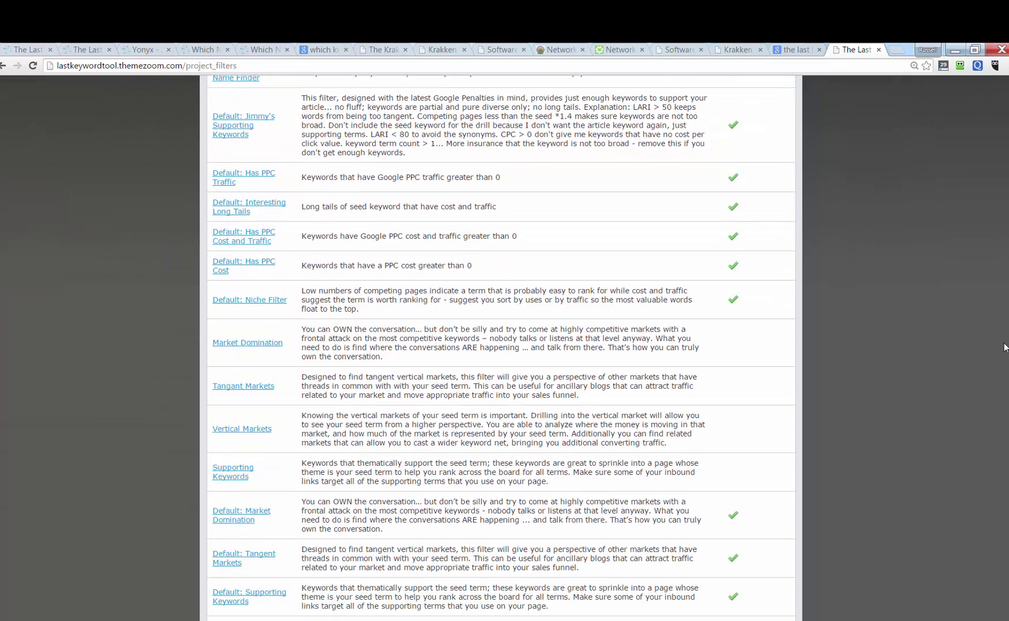
{"action": "scroll", "coordinate": [1003, 375], "scroll_direction": "down", "scroll_amount": 5}
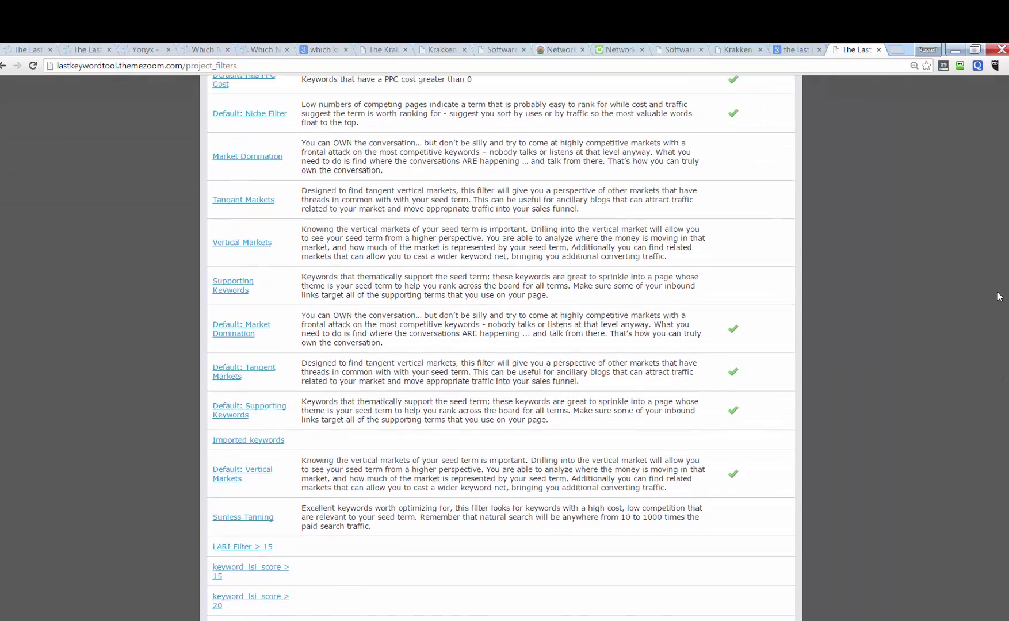
{"action": "key", "text": "Home"}
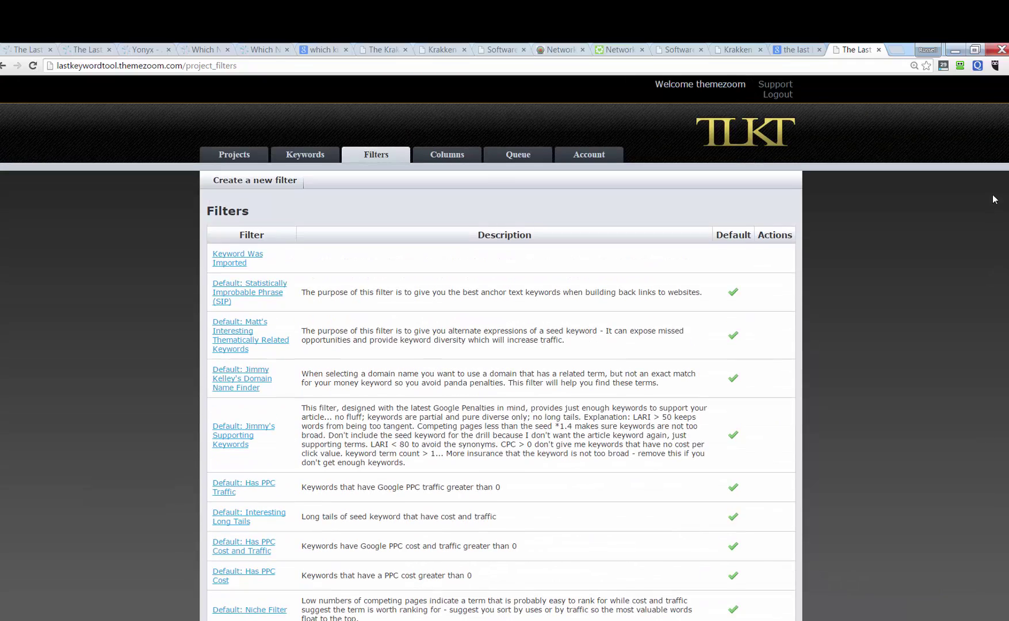
Open the digital marketing reports project from the project list and look over its graph and keyword table
{"action": "left_click", "coordinate": [305, 155]}
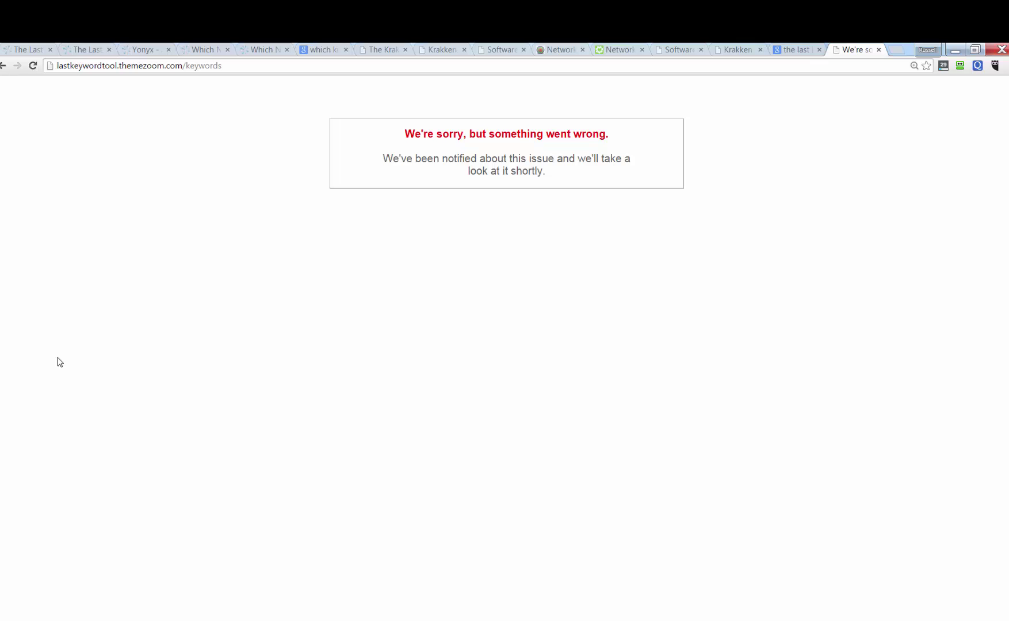
{"action": "left_click", "coordinate": [3, 66]}
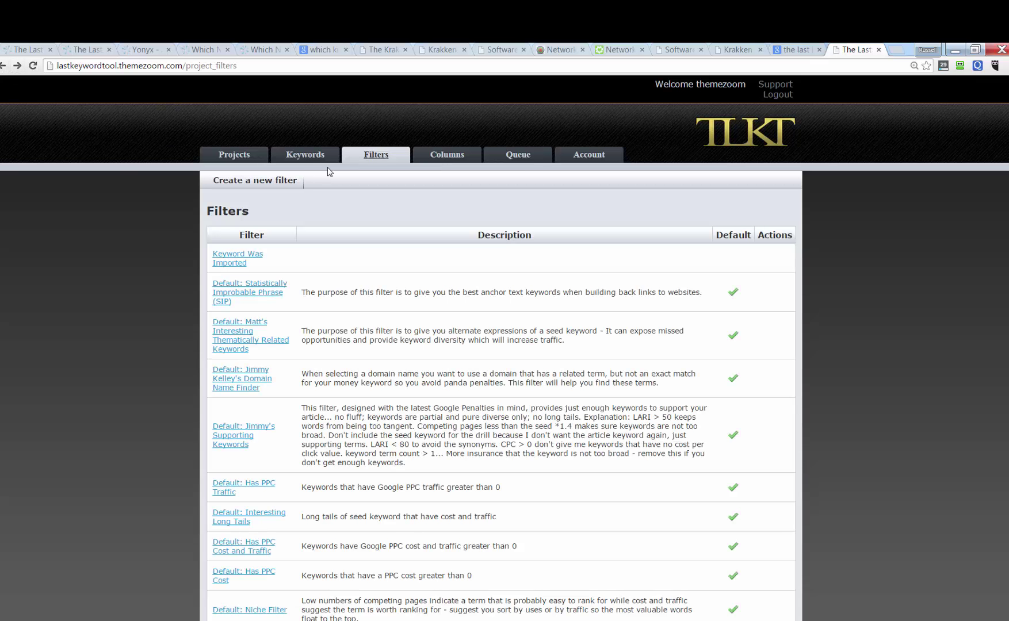
{"action": "left_click", "coordinate": [230, 154]}
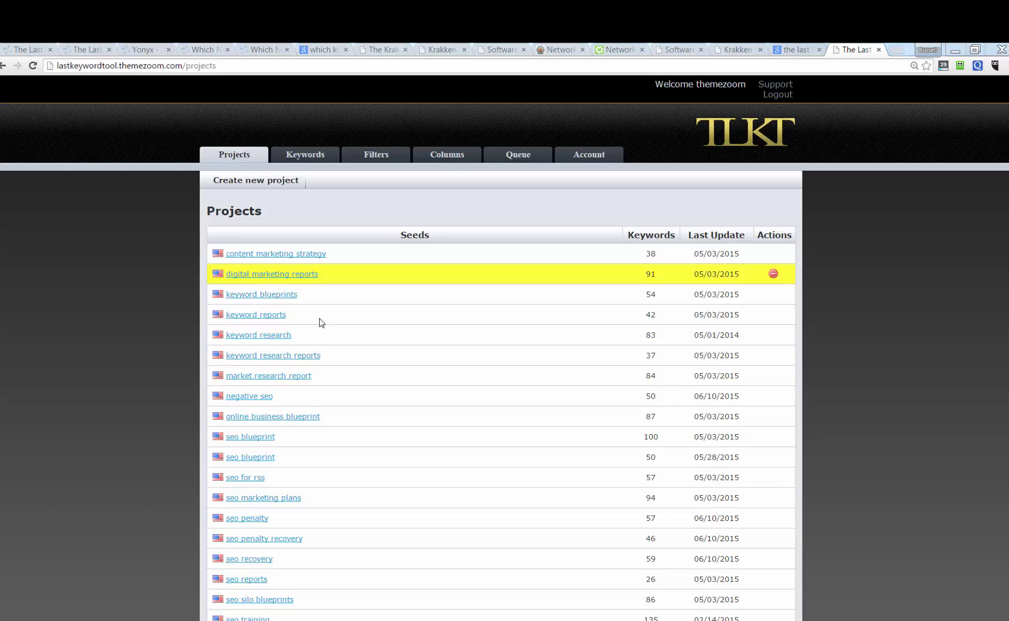
{"action": "left_click", "coordinate": [295, 278]}
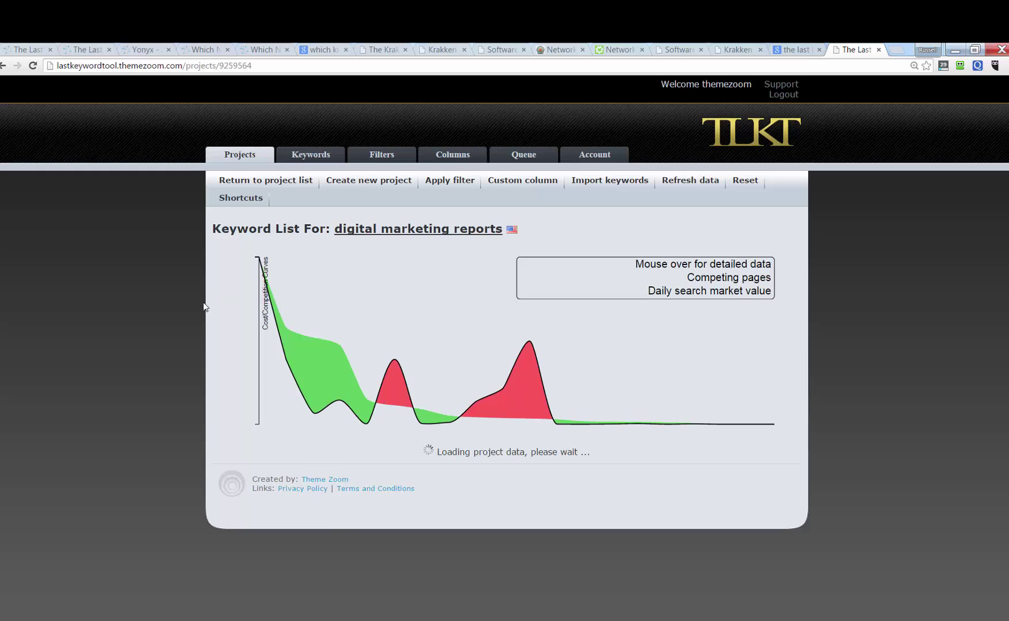
{"action": "scroll", "coordinate": [225, 313], "scroll_direction": "down", "scroll_amount": 1}
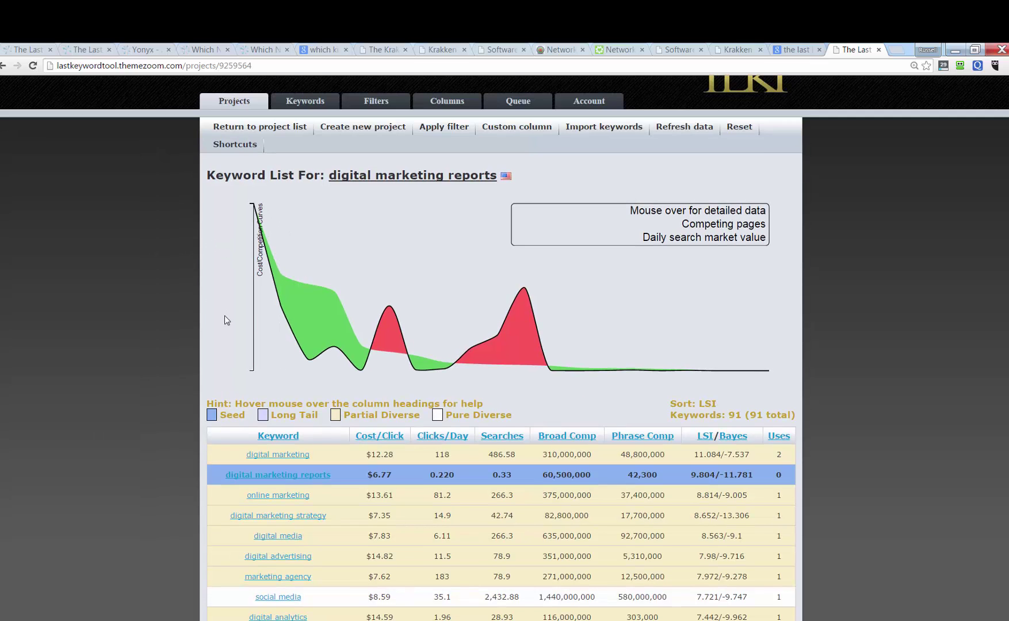
{"action": "scroll", "coordinate": [224, 317], "scroll_direction": "up", "scroll_amount": 1}
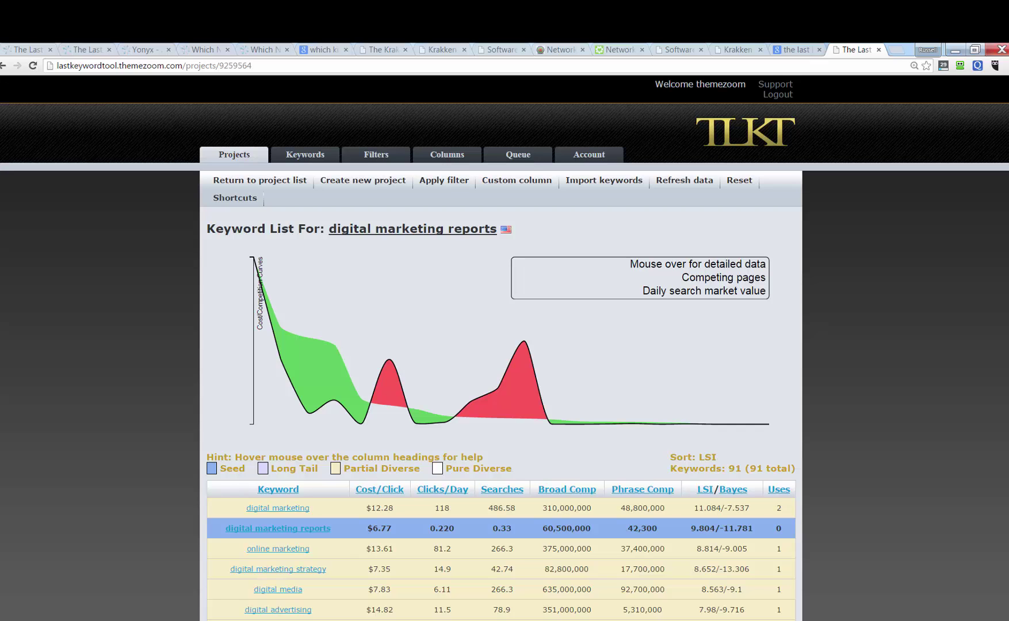
{"action": "scroll", "coordinate": [706, 387], "scroll_direction": "down", "scroll_amount": 3}
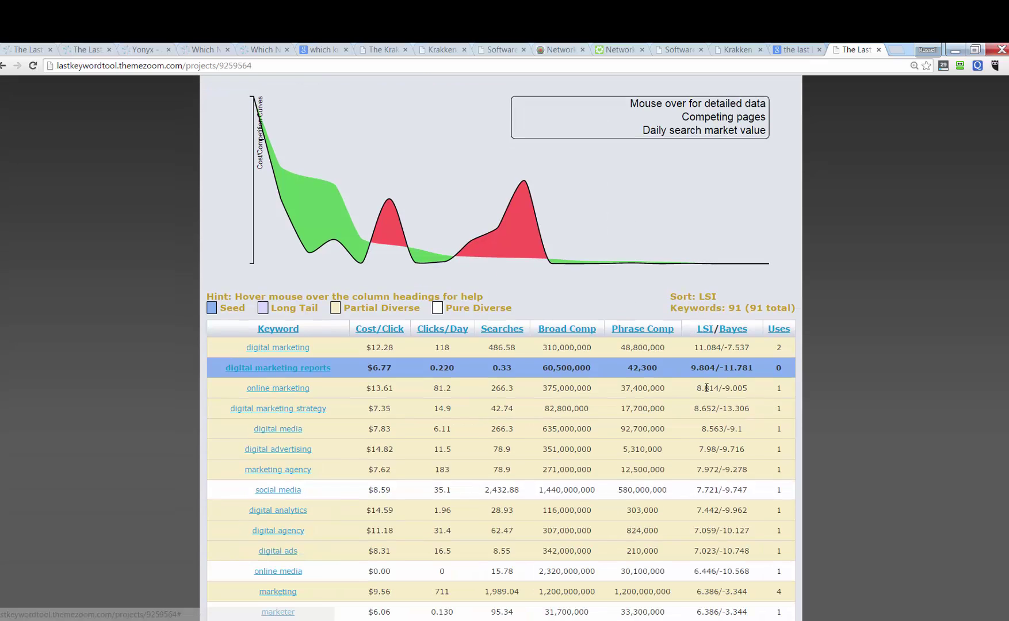
{"action": "scroll", "coordinate": [803, 486], "scroll_direction": "up", "scroll_amount": 3}
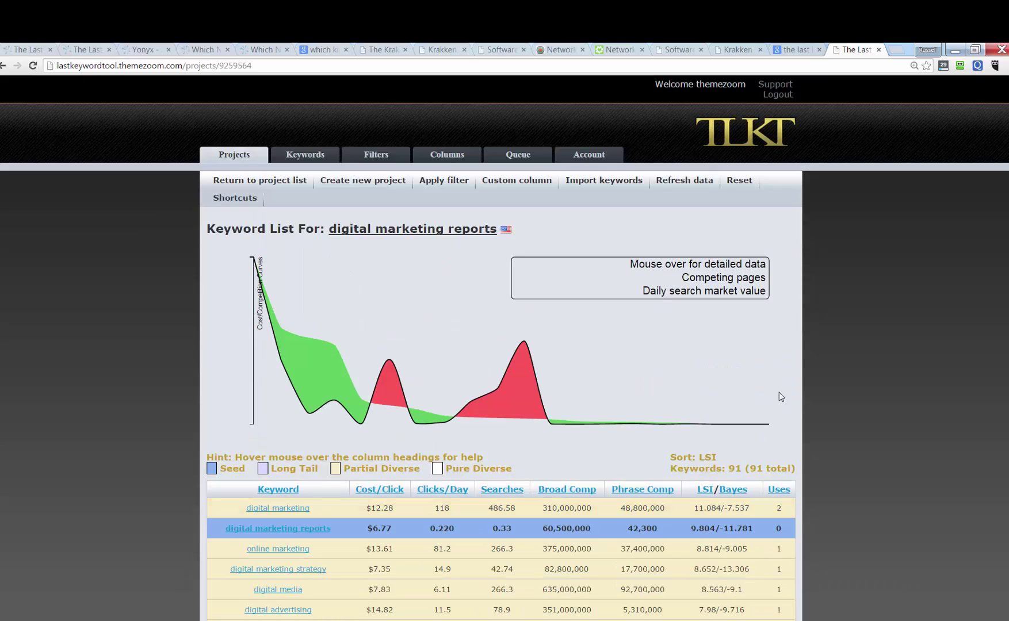
Add the preset custom column Default: Local Aggregate Relevance Index, with header LARI and precision 2, to the keyword table
{"action": "left_click", "coordinate": [513, 185]}
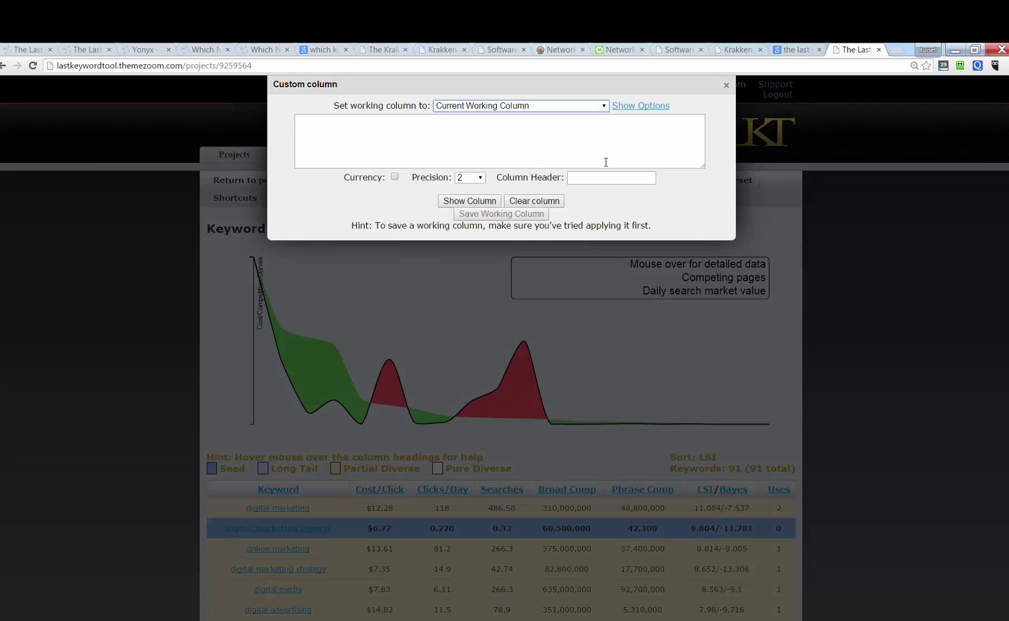
{"action": "left_click", "coordinate": [603, 107]}
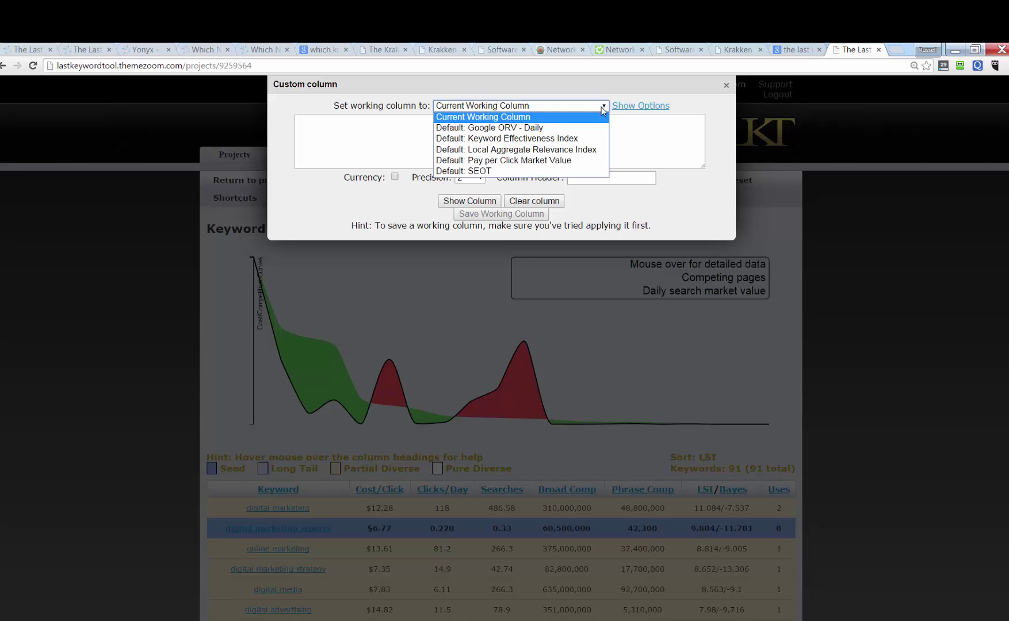
{"action": "left_click", "coordinate": [576, 141]}
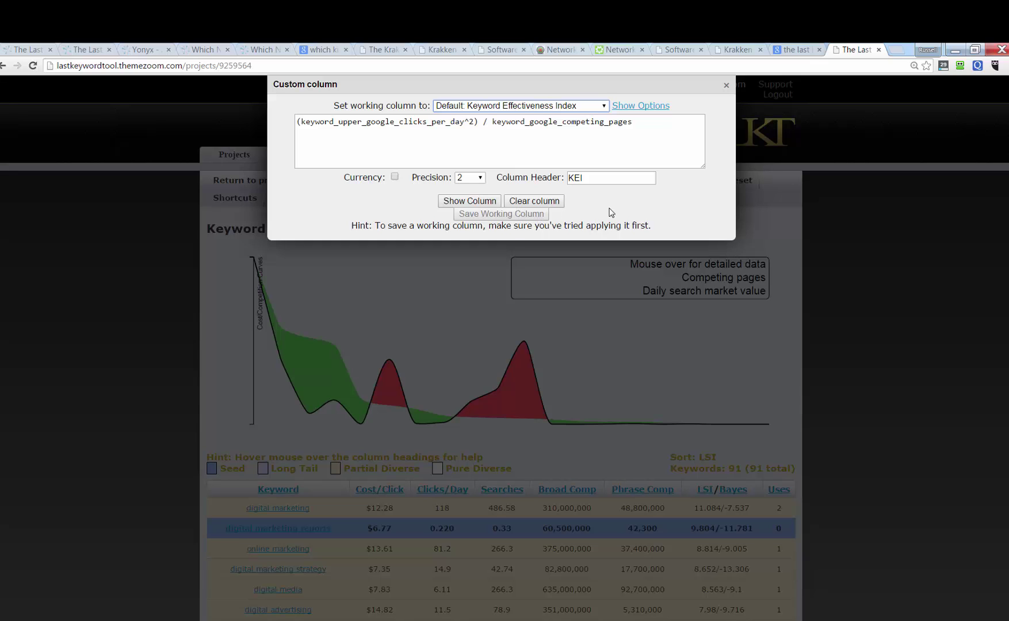
{"action": "left_click", "coordinate": [604, 107]}
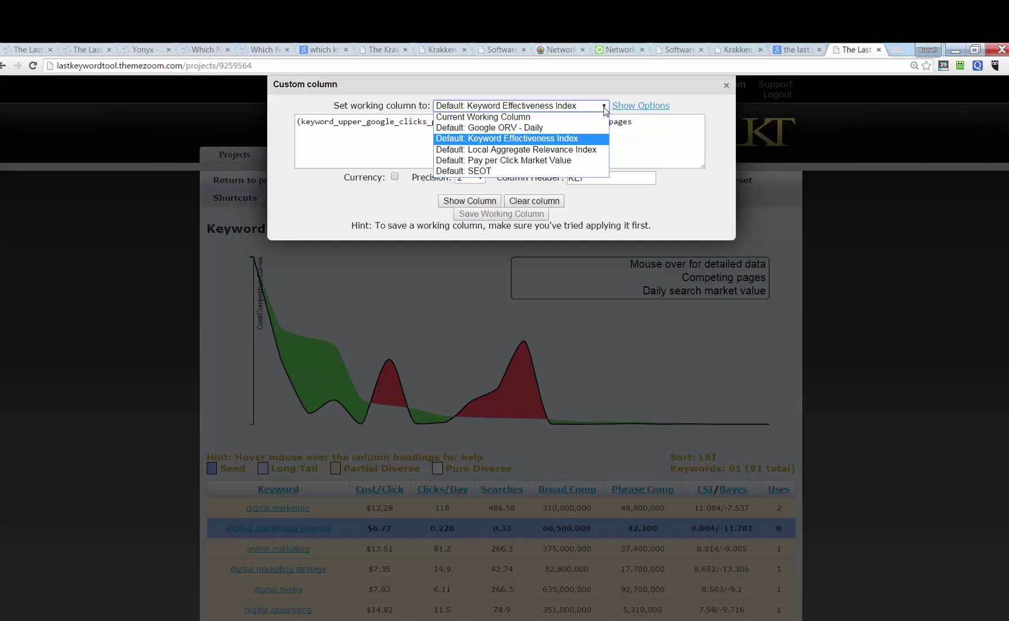
{"action": "left_click", "coordinate": [581, 151]}
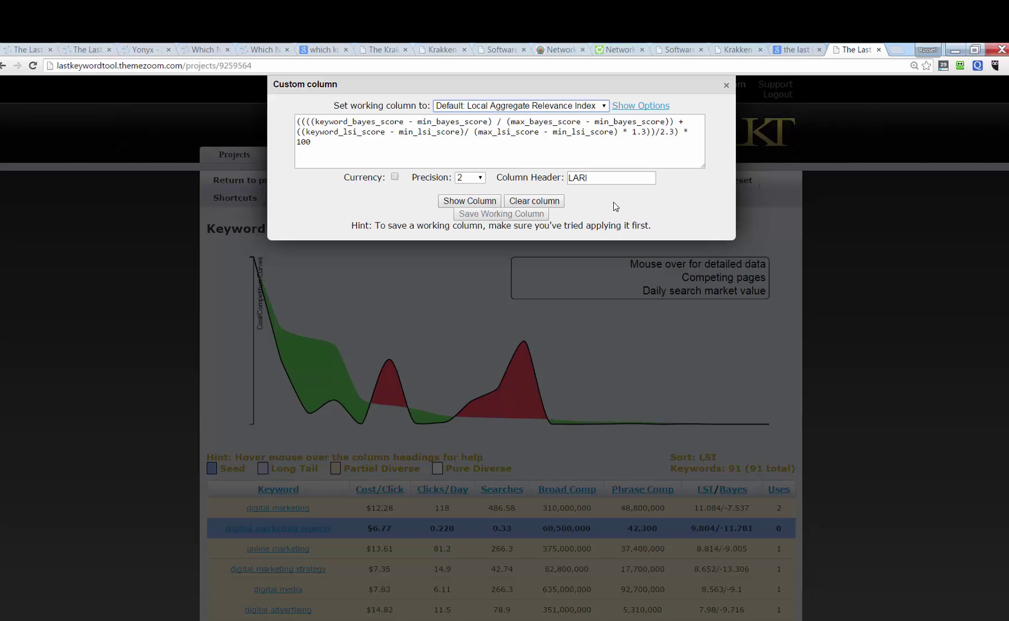
{"action": "left_click", "coordinate": [470, 201]}
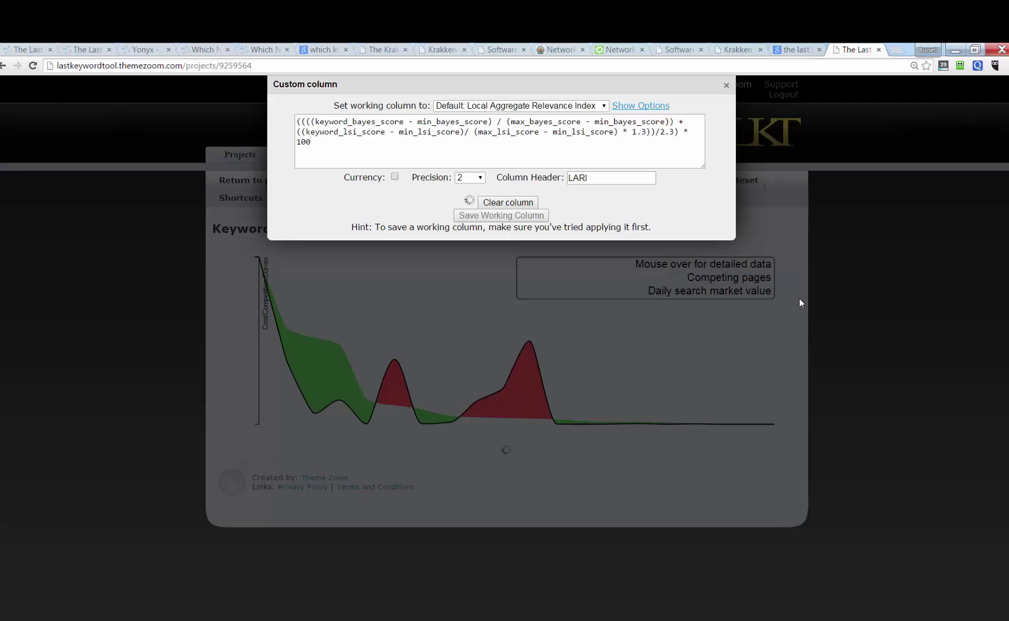
{"action": "left_click", "coordinate": [726, 86]}
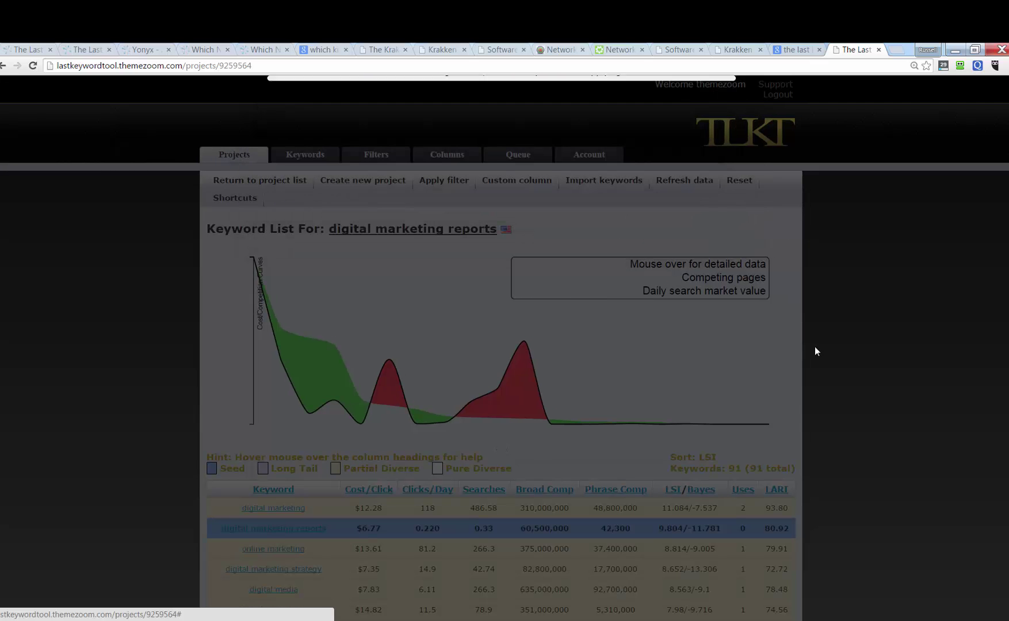
Examine the LARI scores of the listed keywords in relation to the seed keyword digital marketing reports
{"action": "scroll", "coordinate": [845, 394], "scroll_direction": "down", "scroll_amount": 2}
{"action": "scroll", "coordinate": [863, 417], "scroll_direction": "down", "scroll_amount": 1}
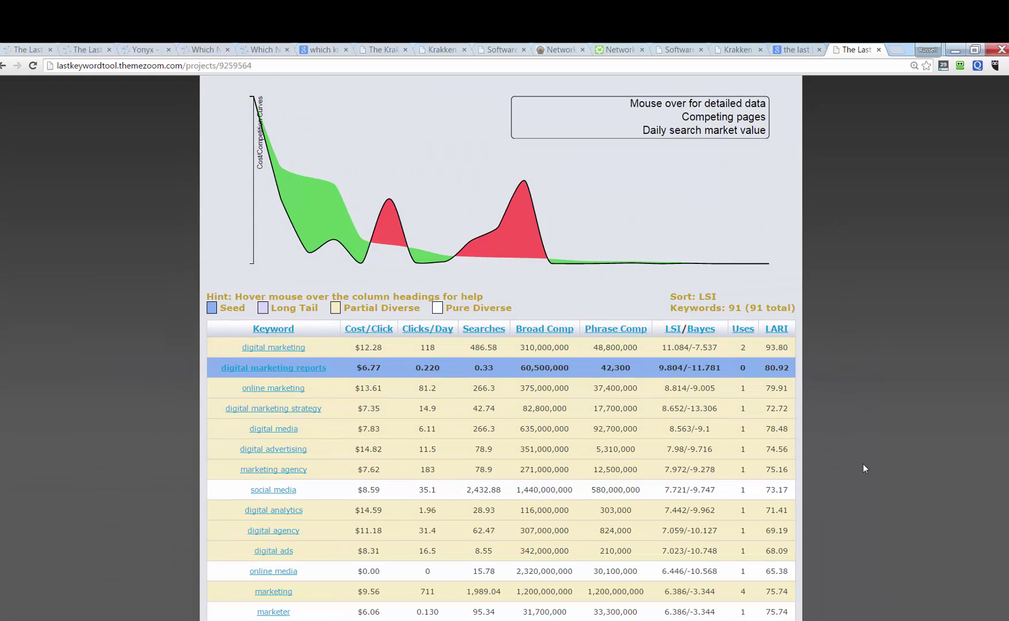
{"action": "scroll", "coordinate": [863, 464], "scroll_direction": "up", "scroll_amount": 3}
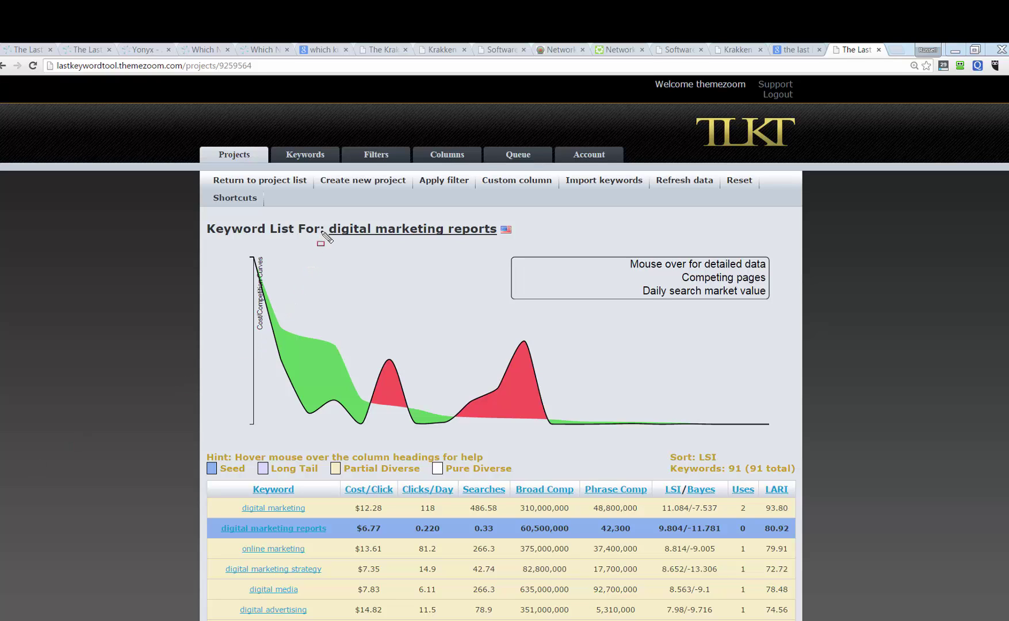
{"action": "mouse_move", "coordinate": [326, 213]}
{"action": "left_mouse_down"}
{"action": "mouse_move", "coordinate": [346, 242]}
{"action": "mouse_move", "coordinate": [447, 241]}
{"action": "left_mouse_up"}
{"action": "left_click_drag", "start_coordinate": [760, 476], "coordinate": [797, 620]}
{"action": "scroll", "coordinate": [988, 183], "scroll_direction": "down", "scroll_amount": 2}
{"action": "scroll", "coordinate": [505, 345], "scroll_direction": "down", "scroll_amount": 2}
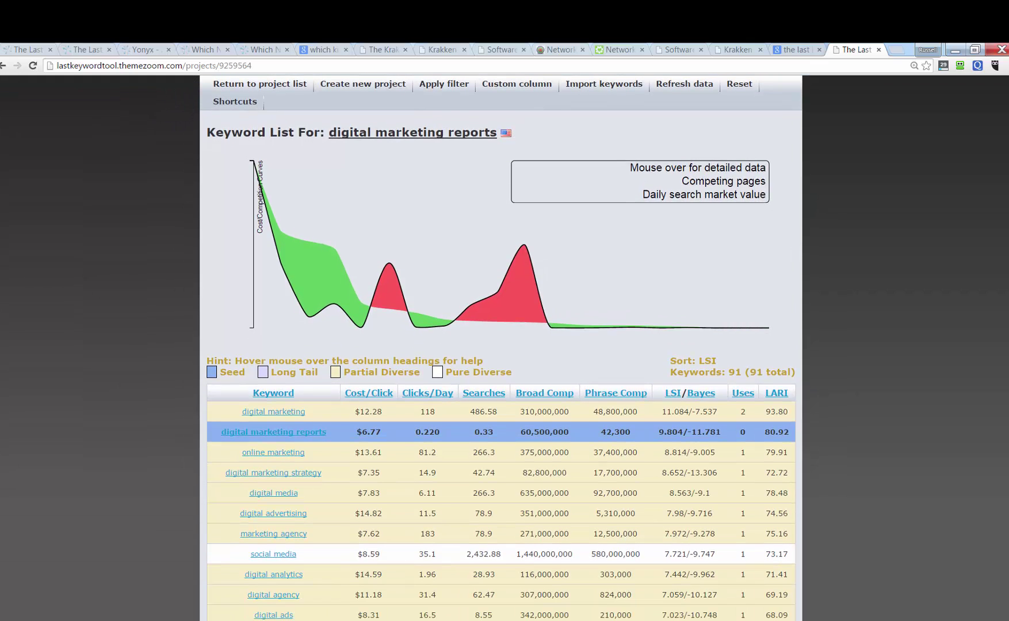
{"action": "scroll", "coordinate": [504, 345], "scroll_direction": "up", "scroll_amount": 2}
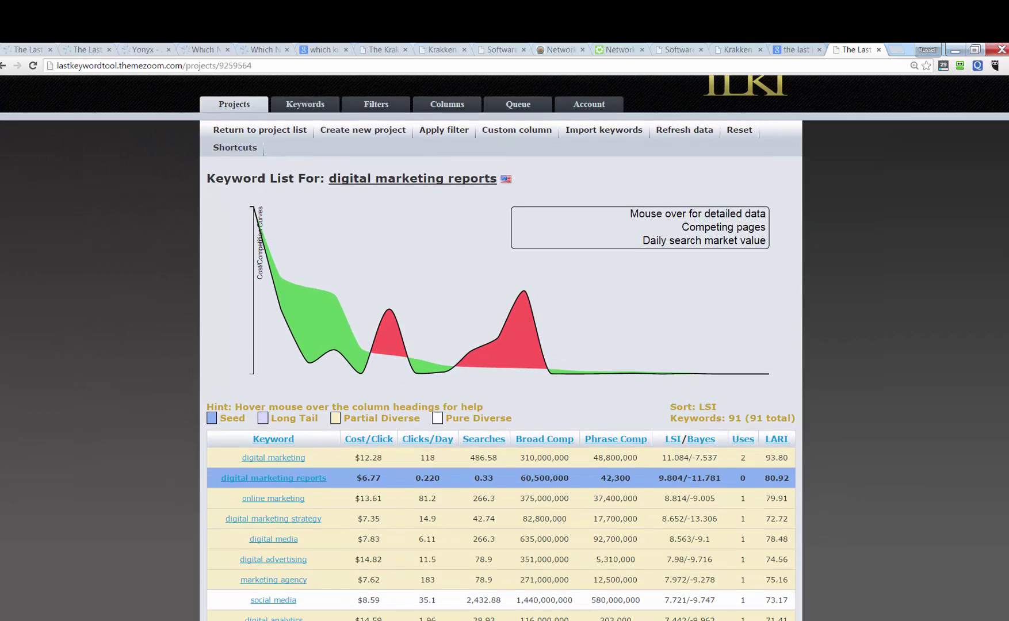
{"action": "scroll", "coordinate": [504, 345], "scroll_direction": "down", "scroll_amount": 1}
{"action": "scroll", "coordinate": [505, 345], "scroll_direction": "up", "scroll_amount": 1}
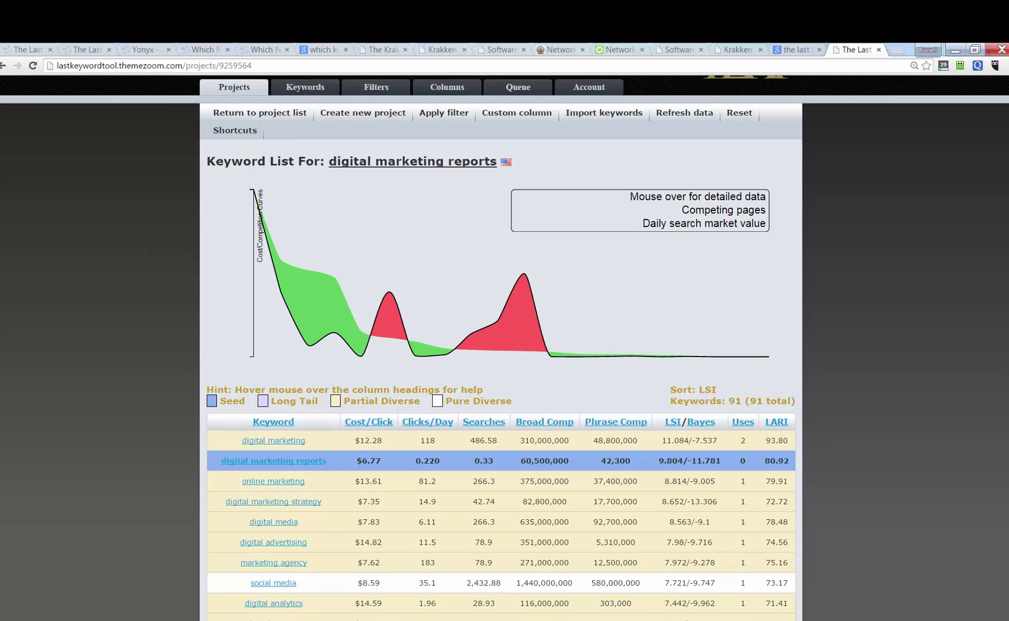